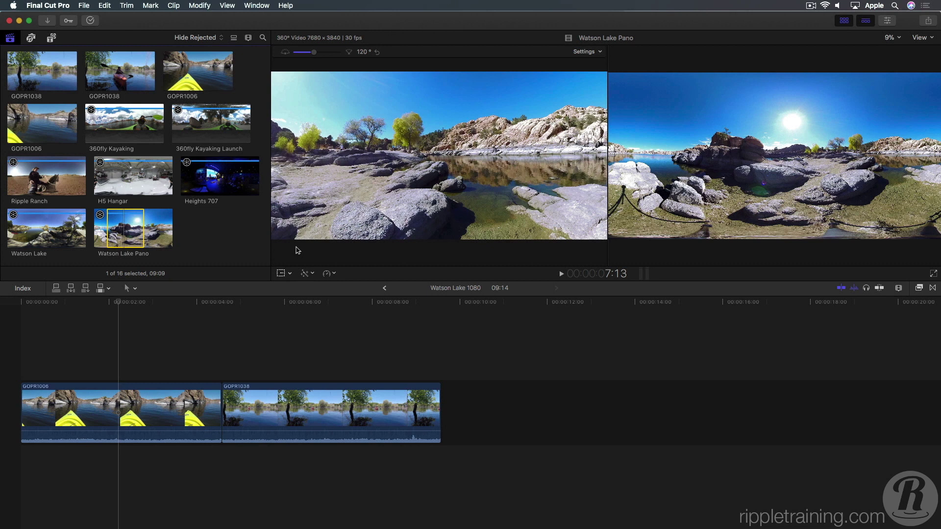
- Look around the Watson Lake Pano 360° clip, then play the Watson Lake 1080 project
{"action": "left_click_drag", "start_coordinate": [340, 206], "coordinate": [521, 207]}
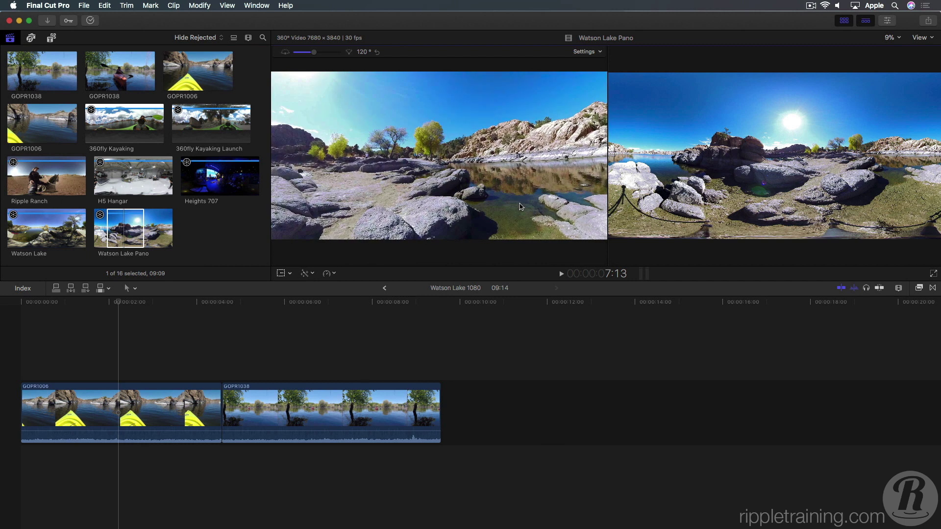
{"action": "key", "text": "space"}
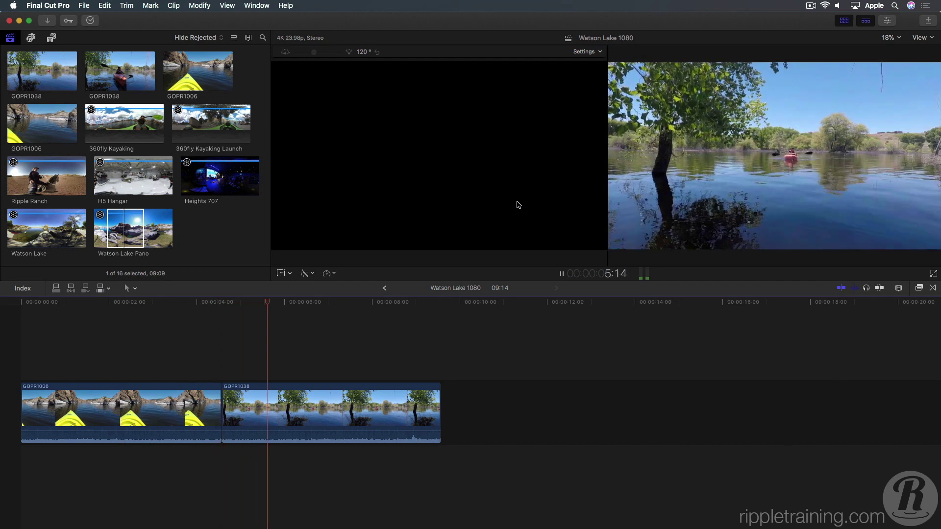
- Stop playback, append Watson Lake Pano after GOPR1038, and park the playhead at 11:04
{"action": "key", "text": "space"}
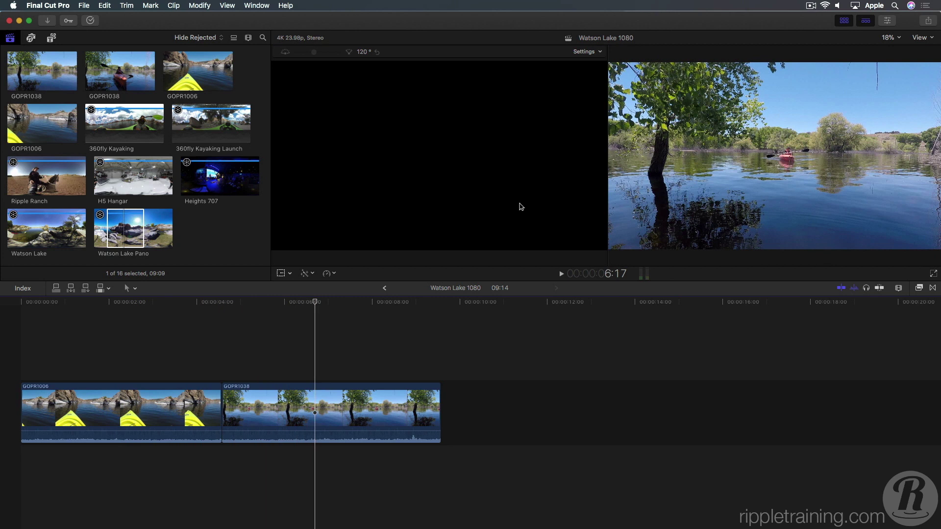
{"action": "key", "text": "e"}
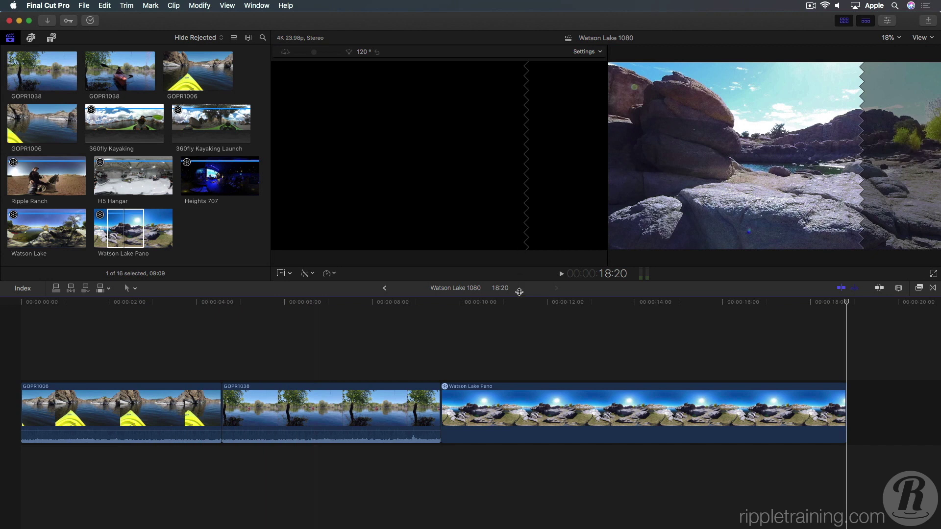
{"action": "left_click", "coordinate": [511, 309]}
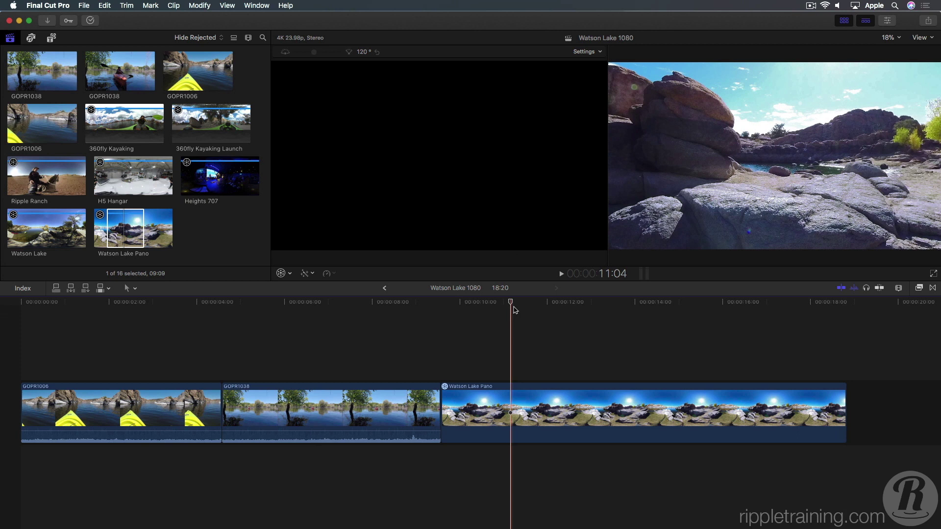
- Show Watson Lake Pano's Orientation settings in the Inspector and hide the 360° Viewer and Browser
{"action": "key", "text": "super+4"}
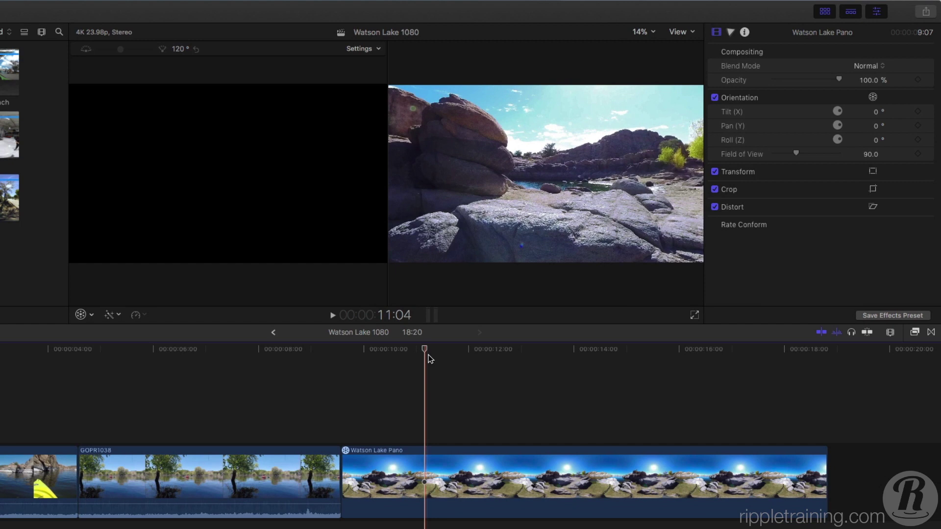
{"action": "key", "text": "alt+super+7"}
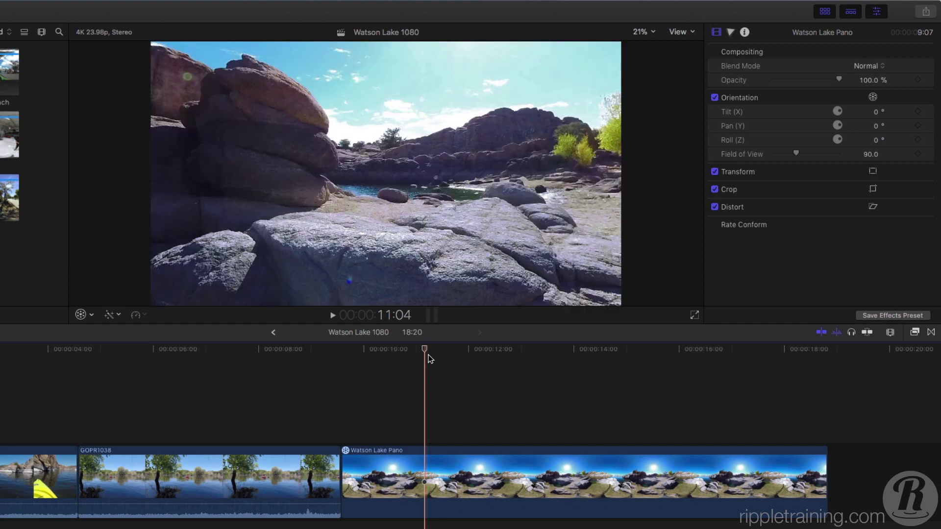
{"action": "key", "text": "ctrl+super+1"}
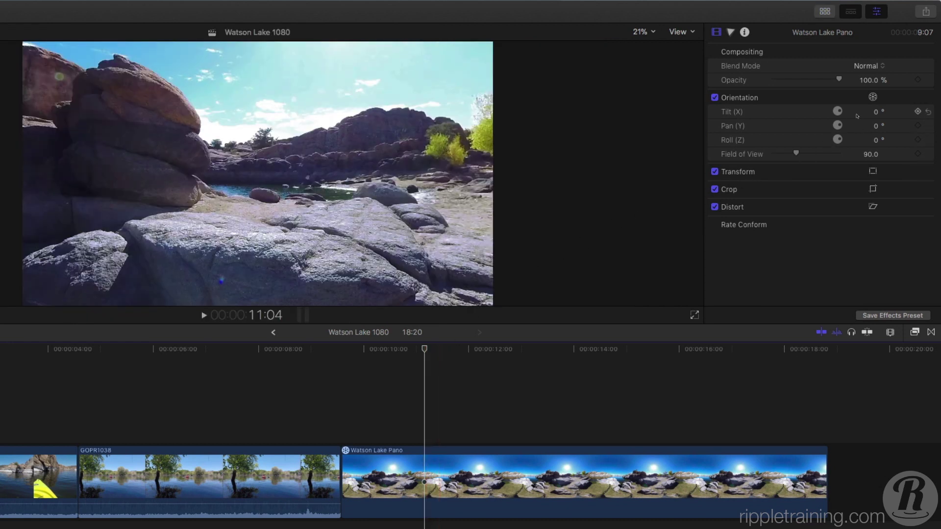
- Turn on on-screen Orientation controls, test a pan in the viewer, then reset Orientation to 0°
{"action": "left_click", "coordinate": [873, 97]}
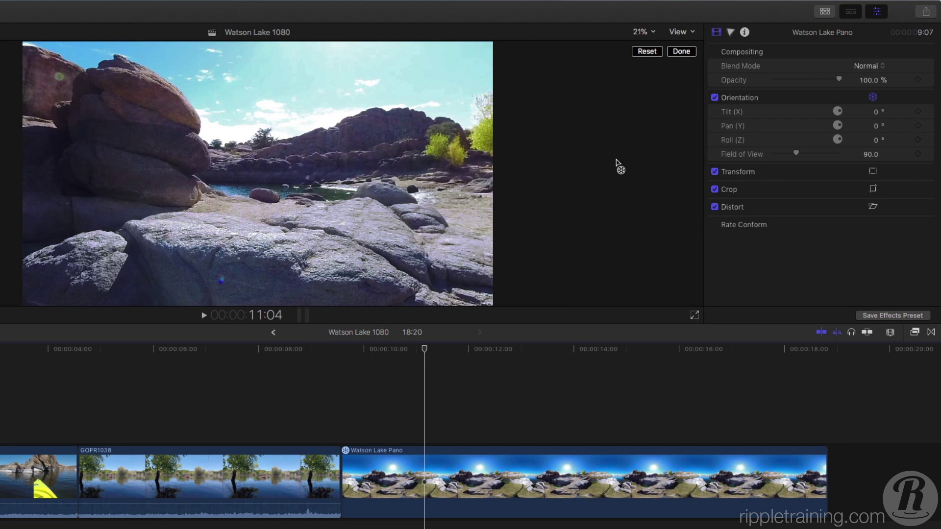
{"action": "left_click_drag", "start_coordinate": [275, 251], "coordinate": [123, 255]}
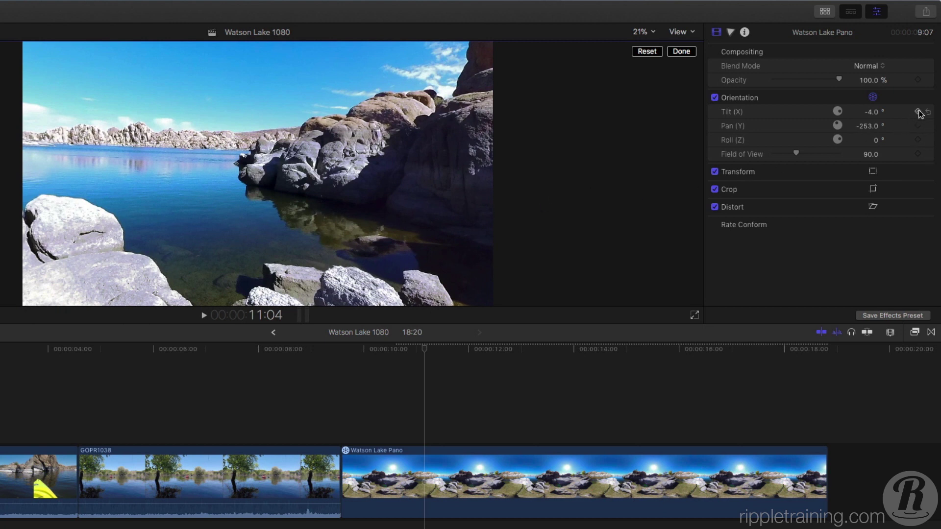
{"action": "left_click", "coordinate": [928, 98]}
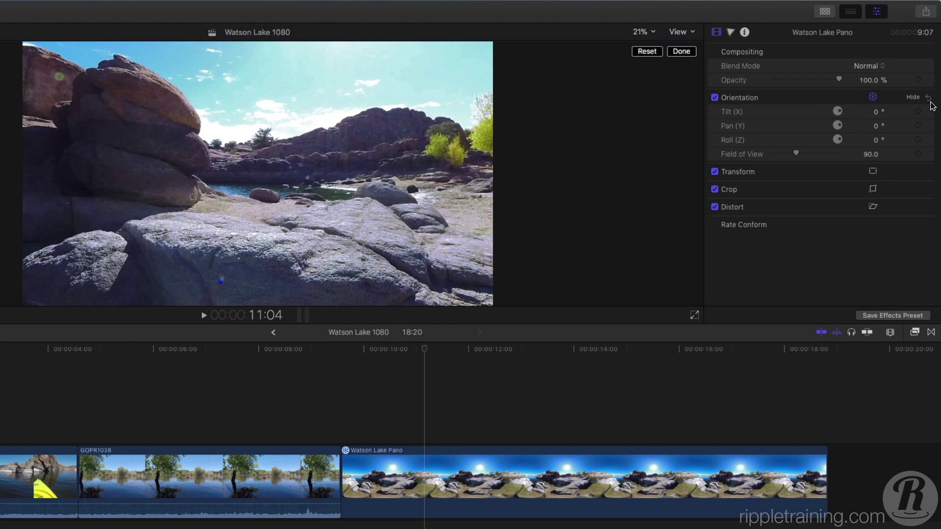
- At the clip's first frame, reorient to Tilt 2°, Pan 121° and widen Field of View to 115
{"action": "key", "text": "Up"}
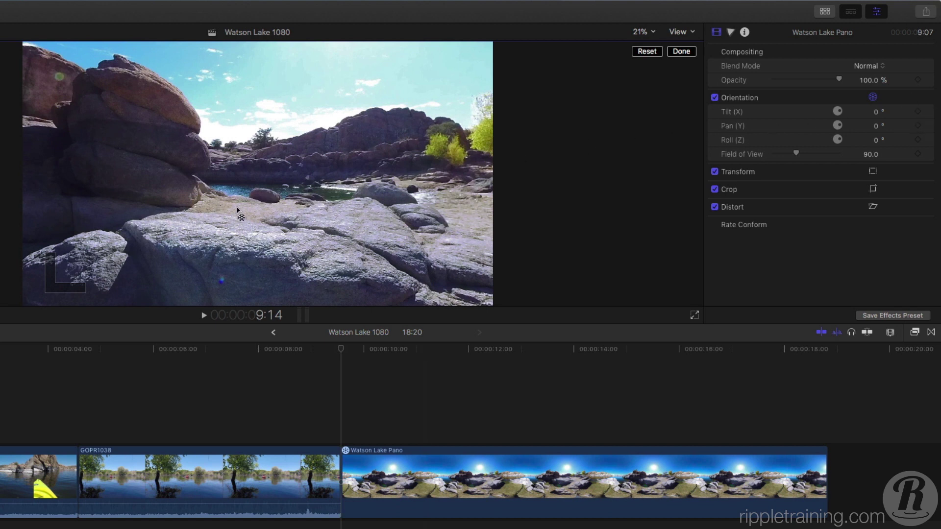
{"action": "left_click_drag", "start_coordinate": [252, 215], "coordinate": [304, 213]}
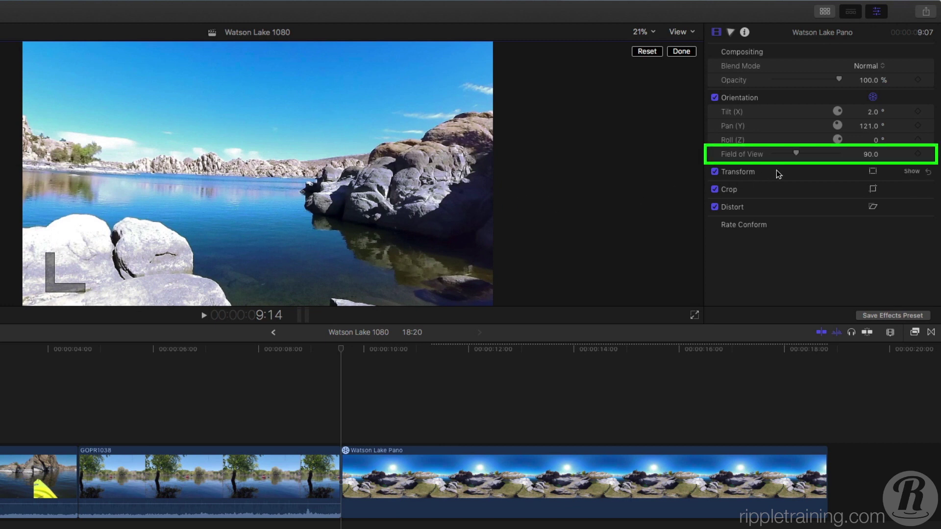
{"action": "left_click_drag", "start_coordinate": [799, 155], "coordinate": [812, 154]}
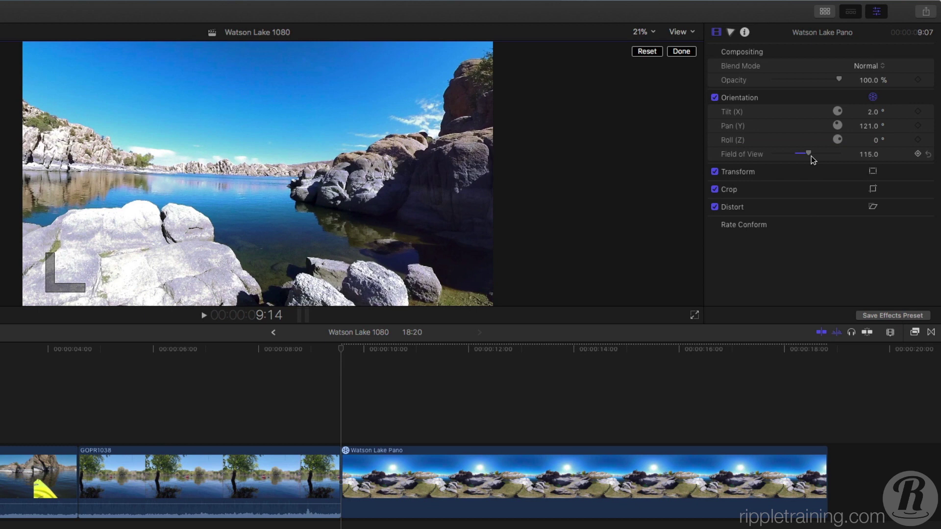
- Show the horizon guide and set Roll to -2° to level the lake horizon
{"action": "left_click", "coordinate": [692, 32]}
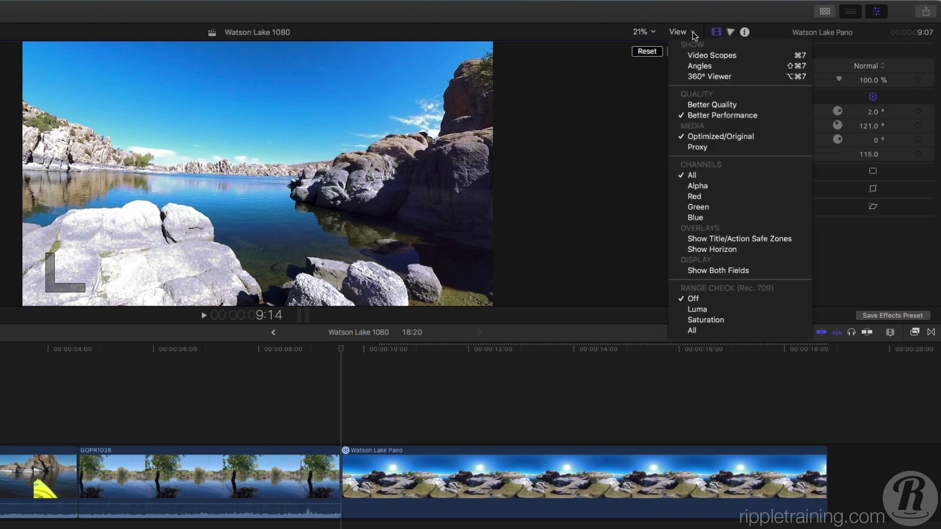
{"action": "left_click", "coordinate": [702, 249]}
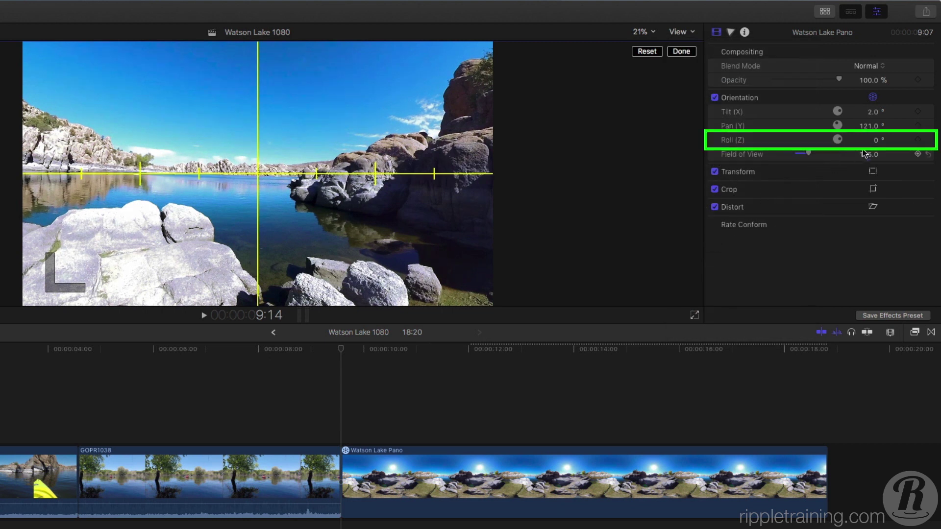
{"action": "left_click", "coordinate": [875, 140]}
{"action": "type", "text": "-2"}
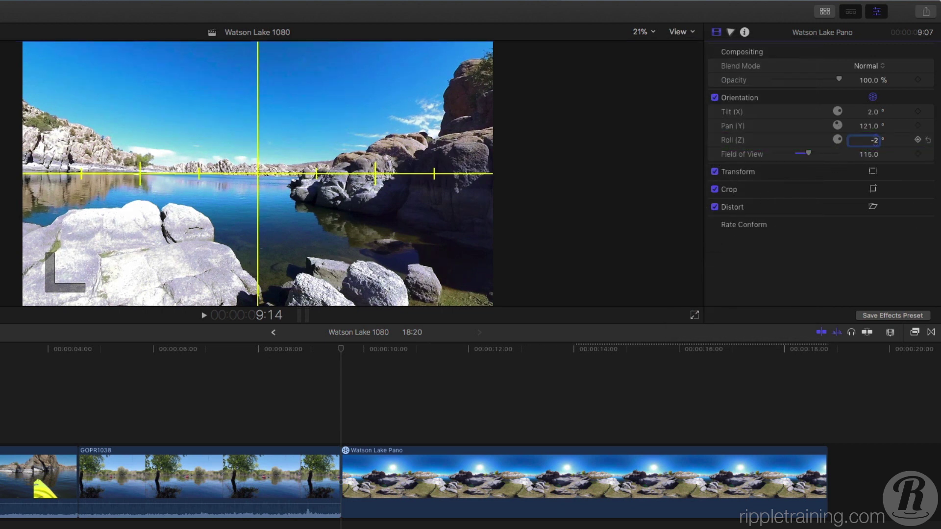
{"action": "key", "text": "Return"}
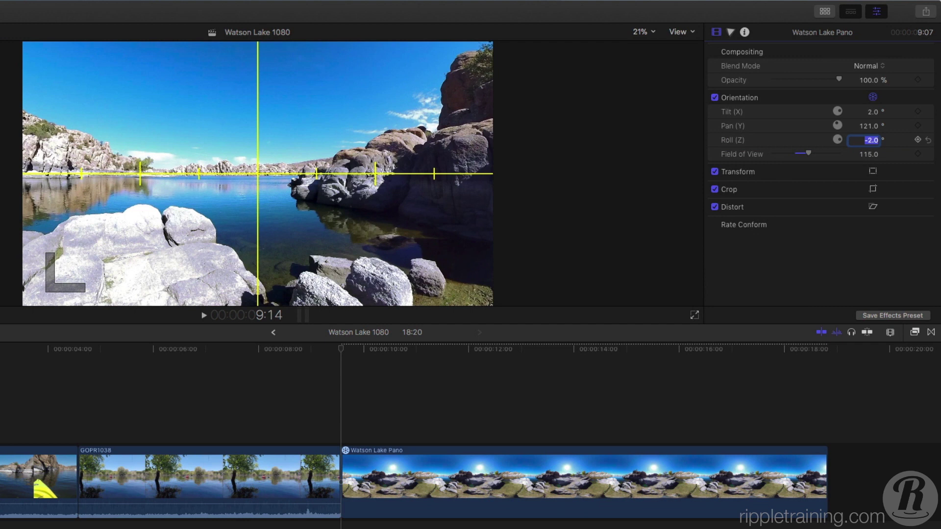
- Add keyframes for Tilt, Pan, Roll and Field of View at the clip's start
{"action": "left_click", "coordinate": [918, 112]}
{"action": "left_click", "coordinate": [918, 126]}
{"action": "left_click", "coordinate": [917, 140]}
{"action": "left_click", "coordinate": [918, 154]}
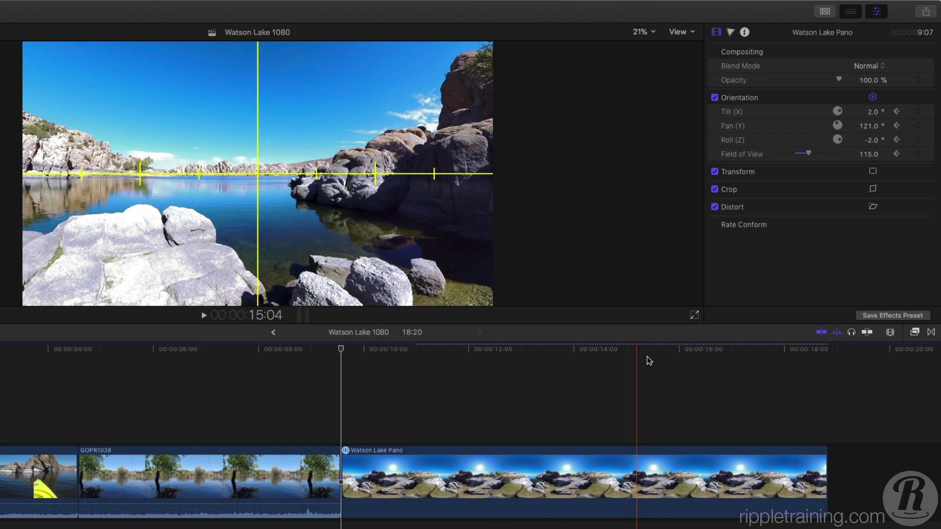
- At 16:03, keyframe Pan to -45.2° facing the big rocks and Field of View to 100
{"action": "left_click", "coordinate": [688, 360]}
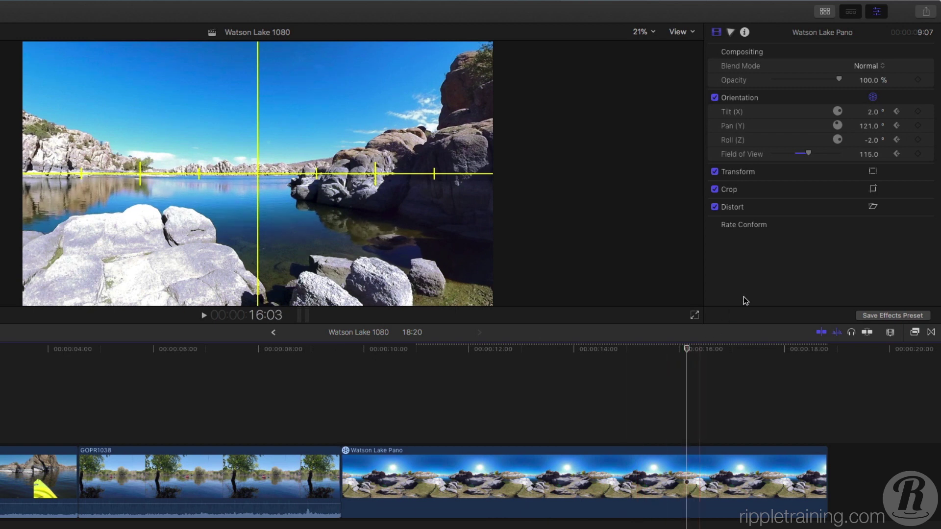
{"action": "mouse_move", "coordinate": [867, 127]}
{"action": "left_mouse_down"}
{"action": "mouse_move", "coordinate": [838, 132]}
{"action": "mouse_move", "coordinate": [868, 126]}
{"action": "left_mouse_up"}
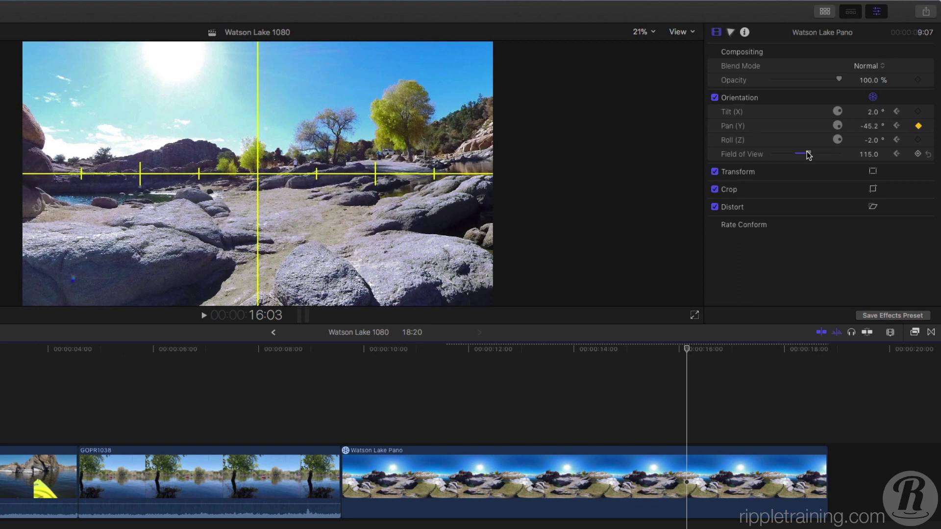
{"action": "left_click_drag", "start_coordinate": [809, 155], "coordinate": [803, 155]}
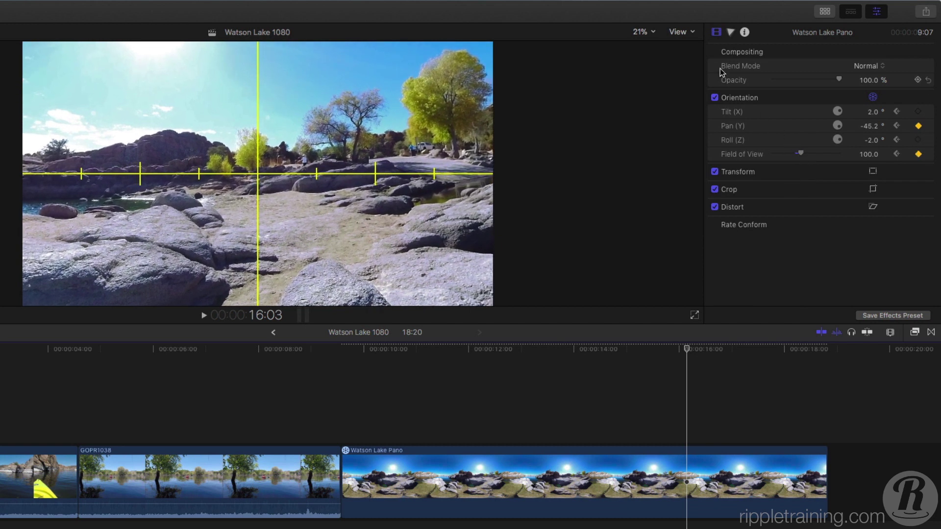
- Hide the horizon guide and play Watson Lake Pano from its start
{"action": "left_click", "coordinate": [693, 33]}
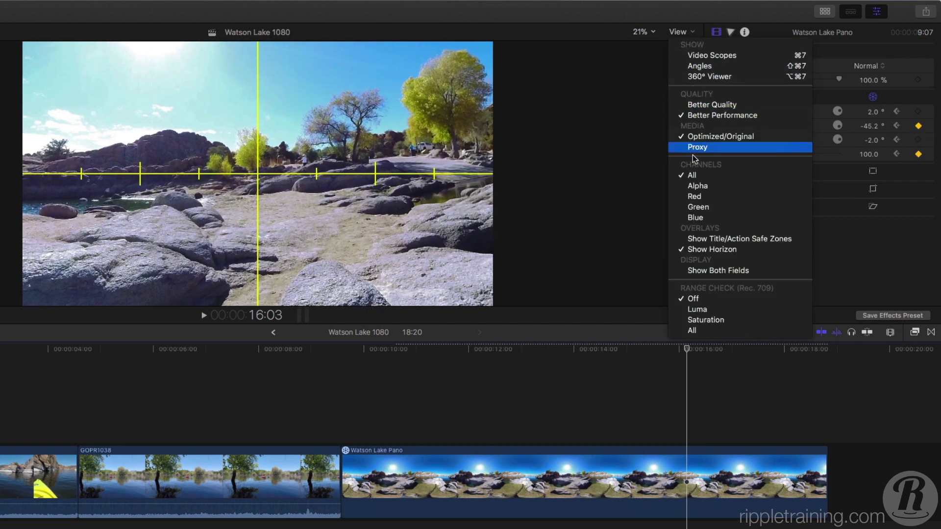
{"action": "left_click", "coordinate": [686, 249]}
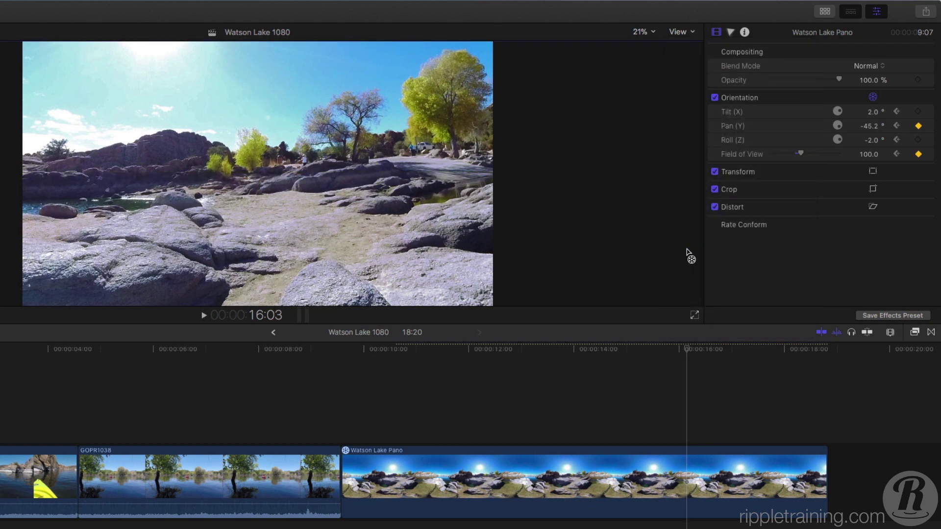
{"action": "key", "text": "Up"}
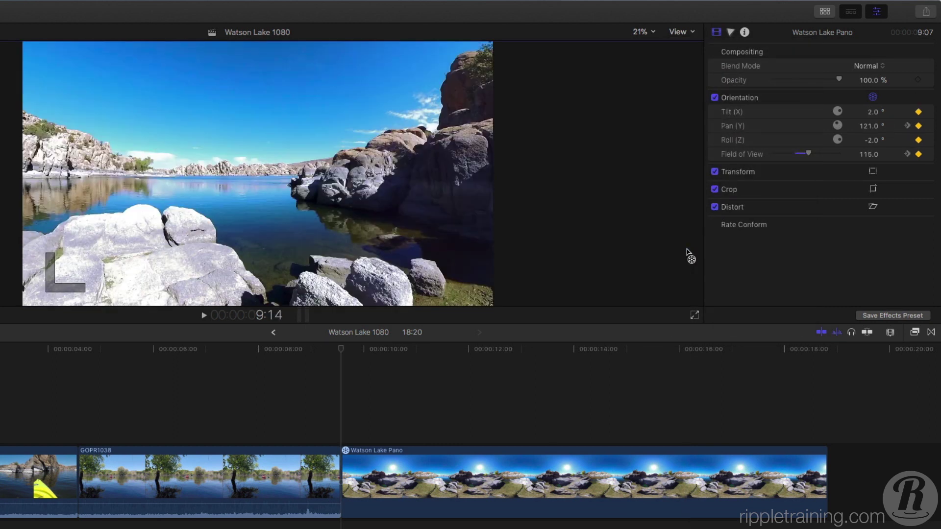
{"action": "key", "text": "space"}
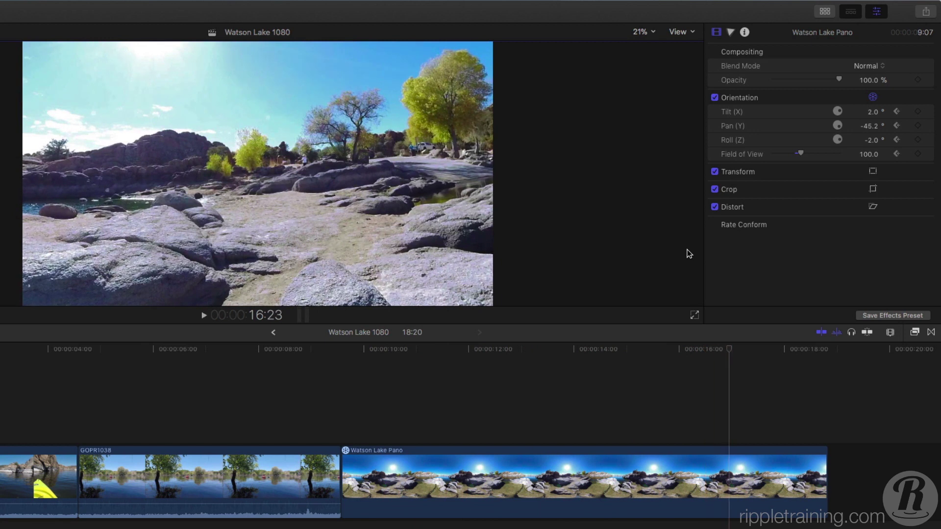
- Replay the keyframed pan and zoom from the pano clip's first frame
{"action": "key", "text": "space"}
{"action": "key", "text": "Up"}
{"action": "key", "text": "space"}
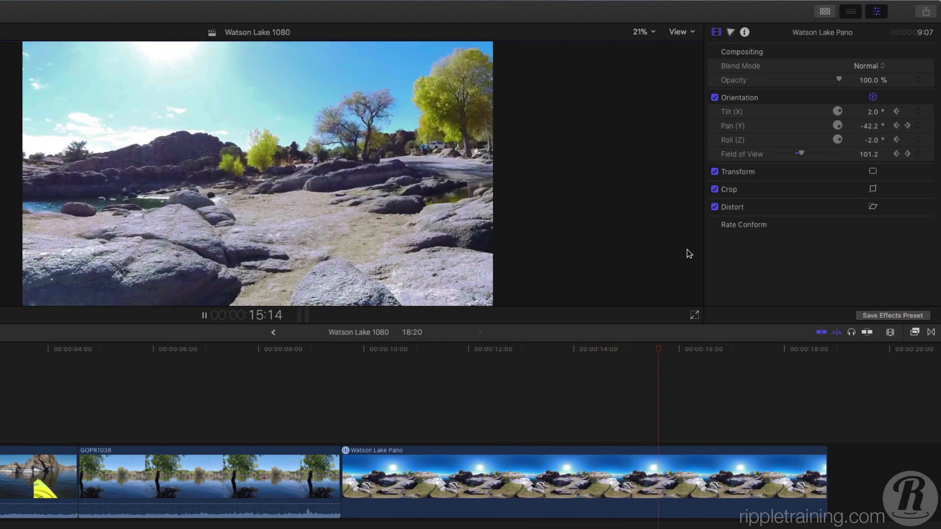
{"action": "key", "text": "space"}
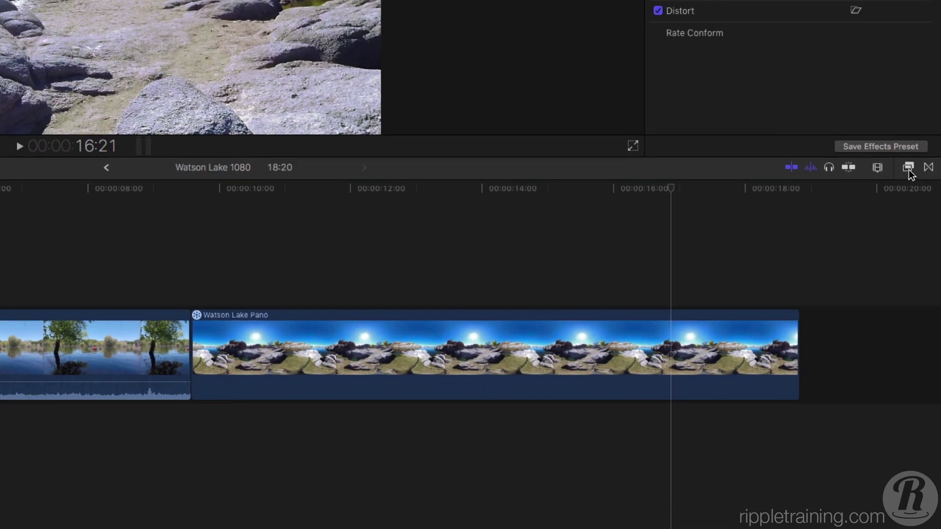
- Apply 360° Sharpen from the Effects browser's 360° category to Watson Lake Pano
{"action": "left_click", "coordinate": [915, 333]}
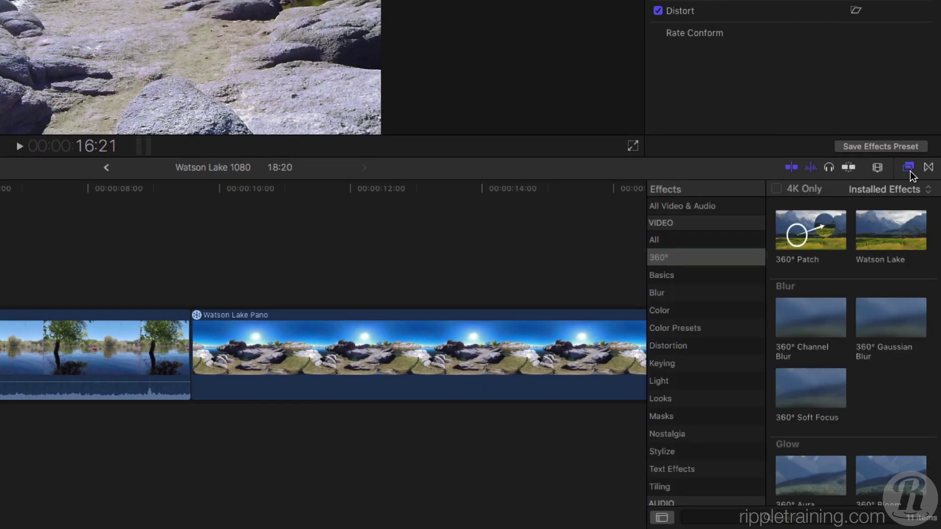
{"action": "scroll", "coordinate": [896, 352], "scroll_direction": "down", "scroll_amount": 3}
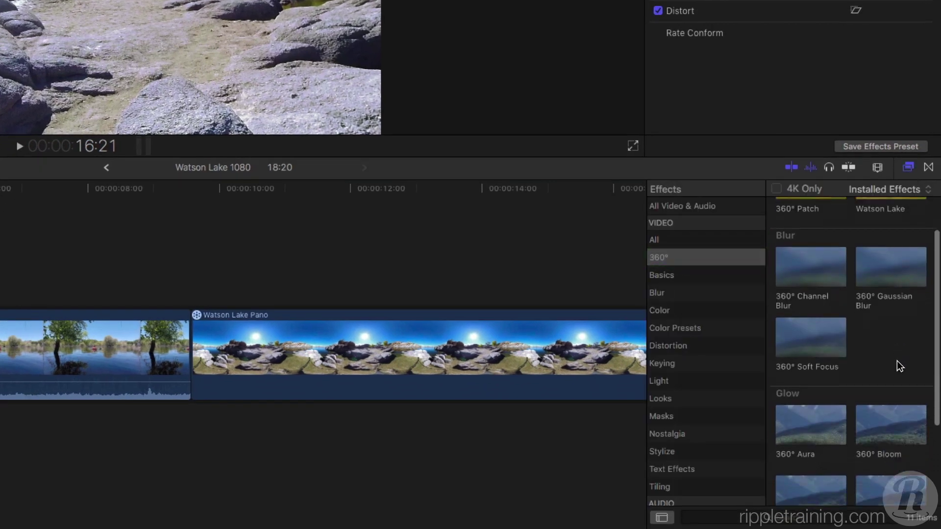
{"action": "scroll", "coordinate": [897, 360], "scroll_direction": "down", "scroll_amount": 5}
{"action": "scroll", "coordinate": [896, 360], "scroll_direction": "up", "scroll_amount": 4}
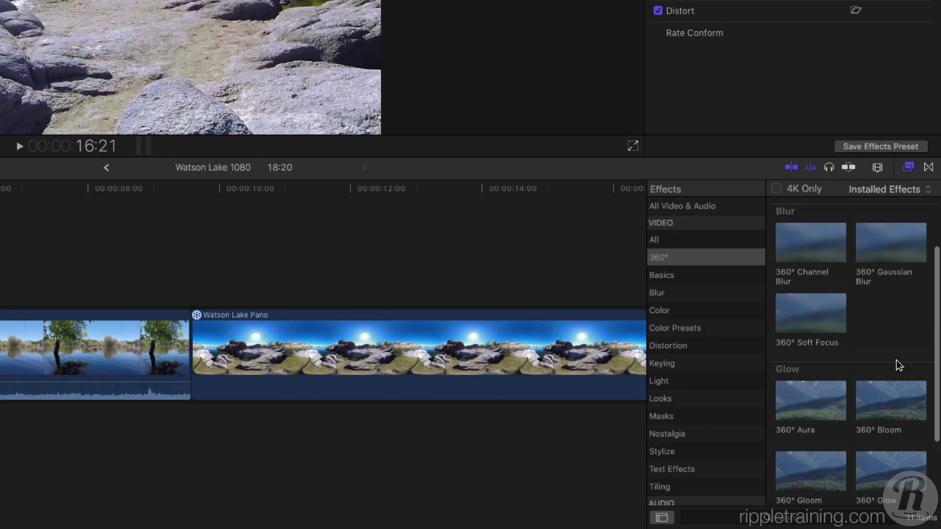
{"action": "scroll", "coordinate": [896, 360], "scroll_direction": "up", "scroll_amount": 1}
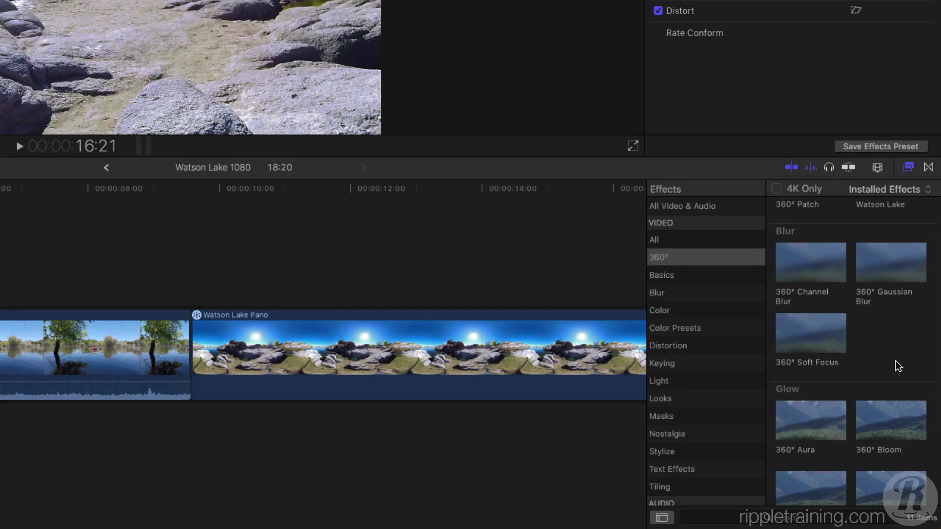
{"action": "scroll", "coordinate": [895, 362], "scroll_direction": "down", "scroll_amount": 4}
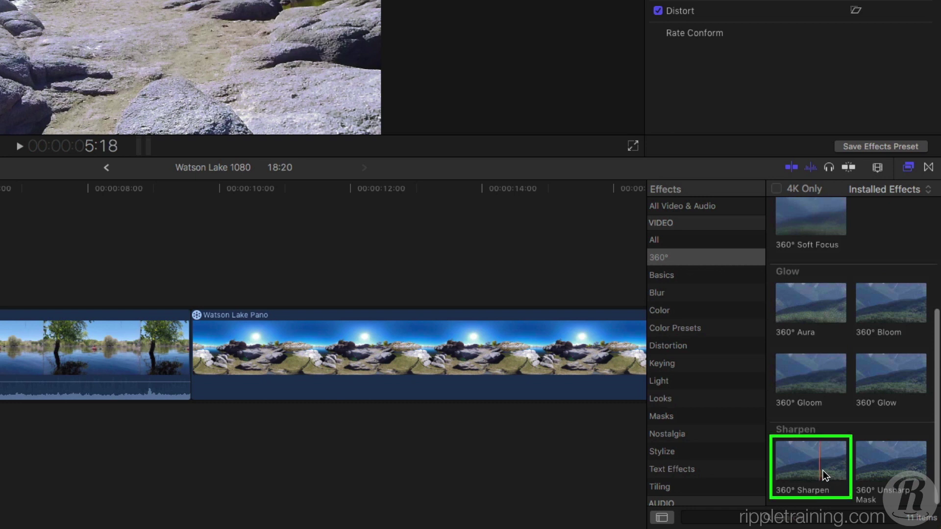
{"action": "left_click_drag", "start_coordinate": [822, 470], "coordinate": [408, 366]}
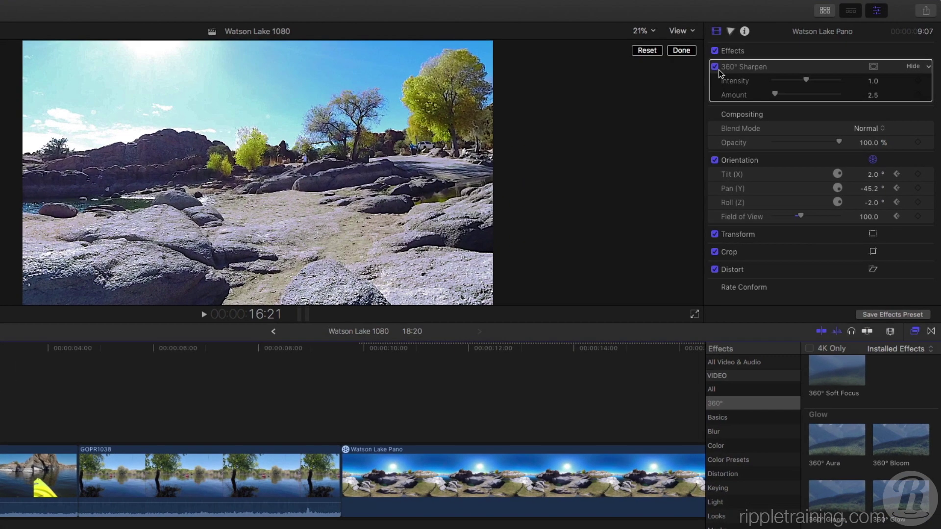
- Compare 360° Sharpen off and on, test a stronger Amount, then undo back to 2.5
{"action": "left_click", "coordinate": [717, 67]}
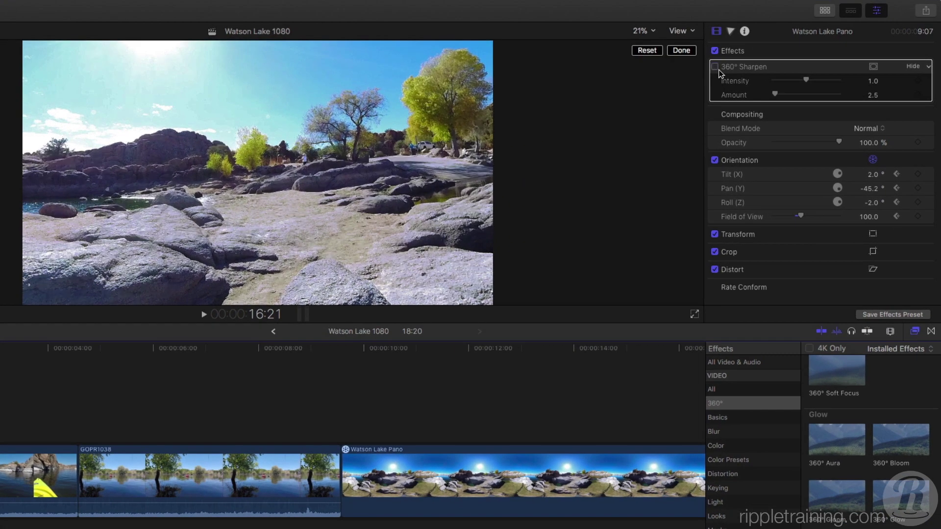
{"action": "left_click", "coordinate": [717, 68]}
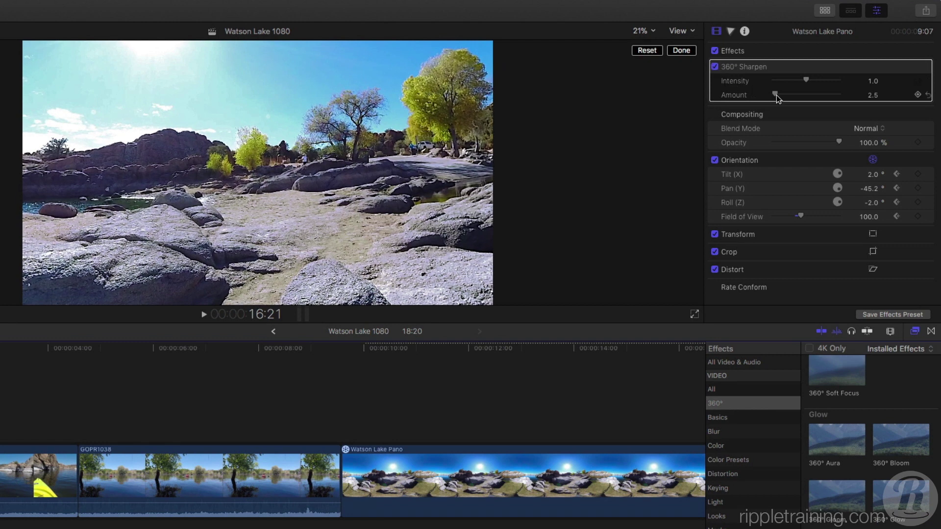
{"action": "left_click_drag", "start_coordinate": [780, 96], "coordinate": [787, 97]}
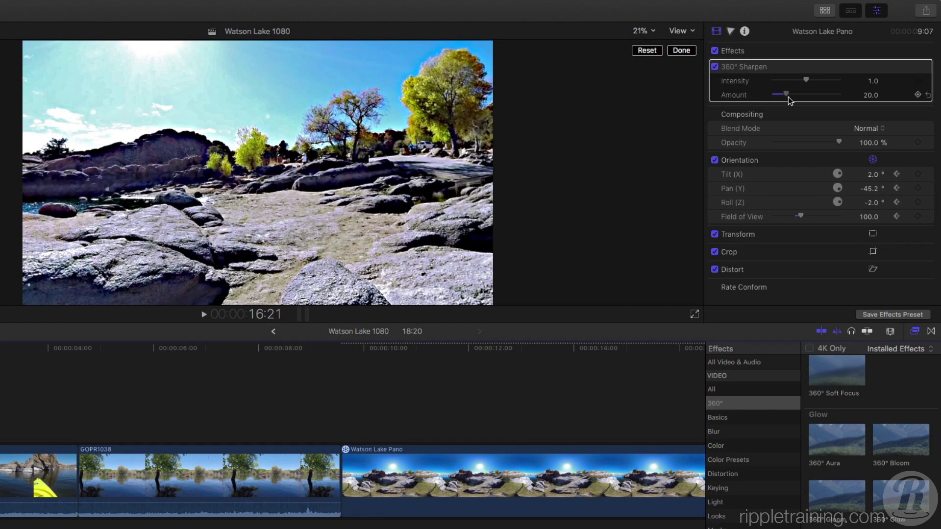
{"action": "key", "text": "super+z"}
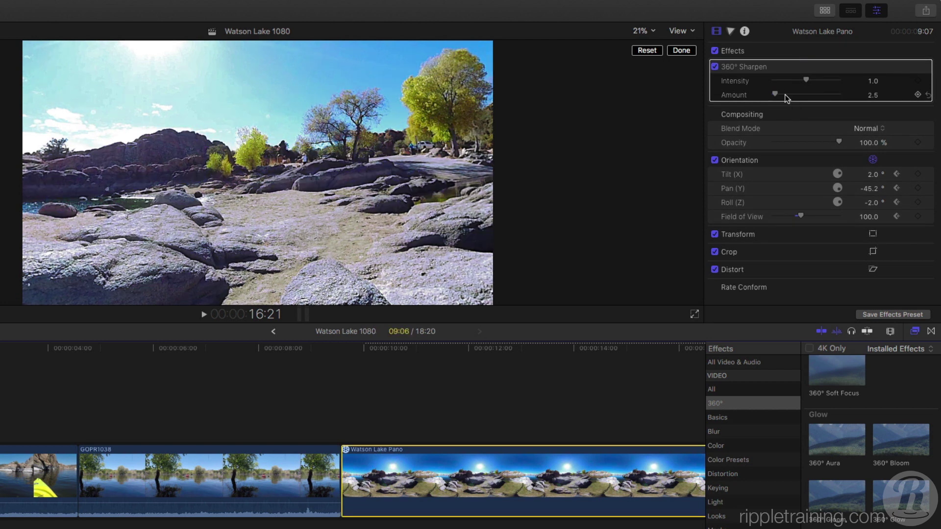
- Set the 360° Sharpen Intensity to 0.5
{"action": "left_click", "coordinate": [874, 83]}
{"action": "type", "text": ".5"}
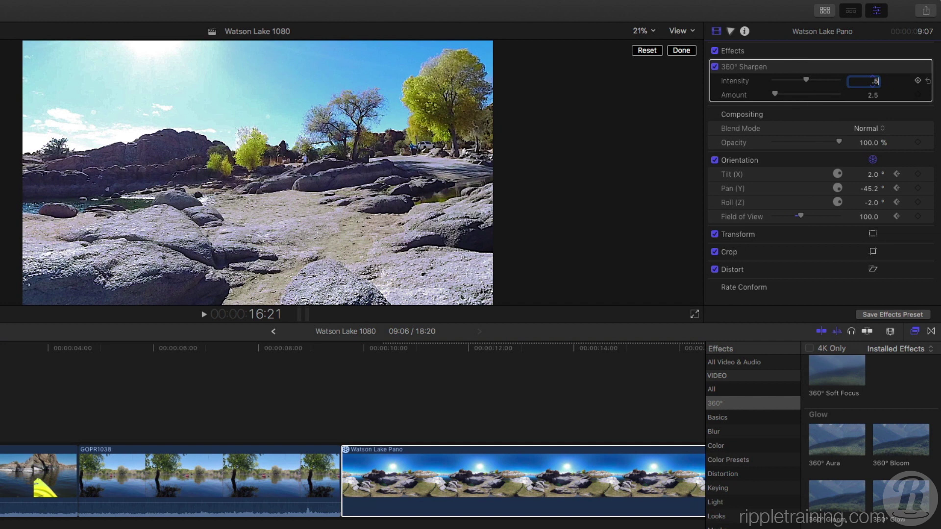
{"action": "key", "text": "Return"}
- Move the playhead to 9:18 near the pano clip's start, with the clip deselected
{"action": "left_click", "coordinate": [354, 392]}
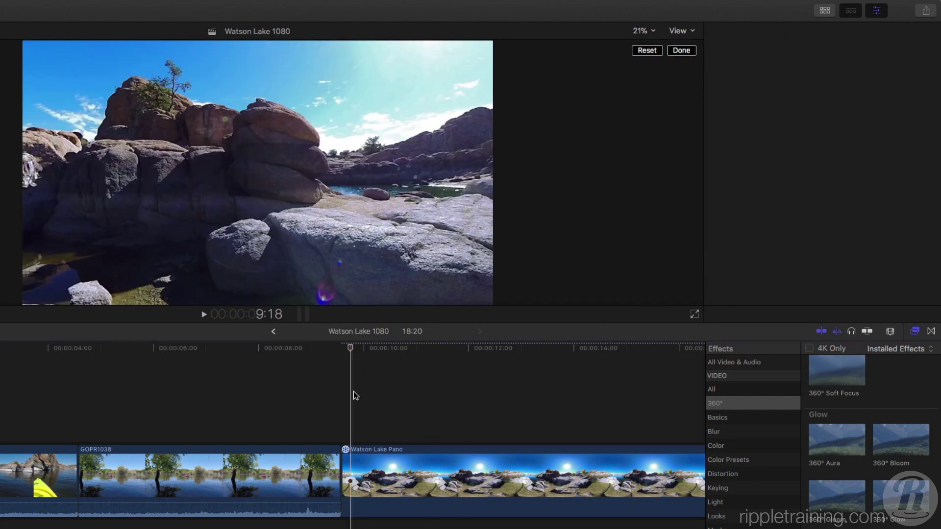